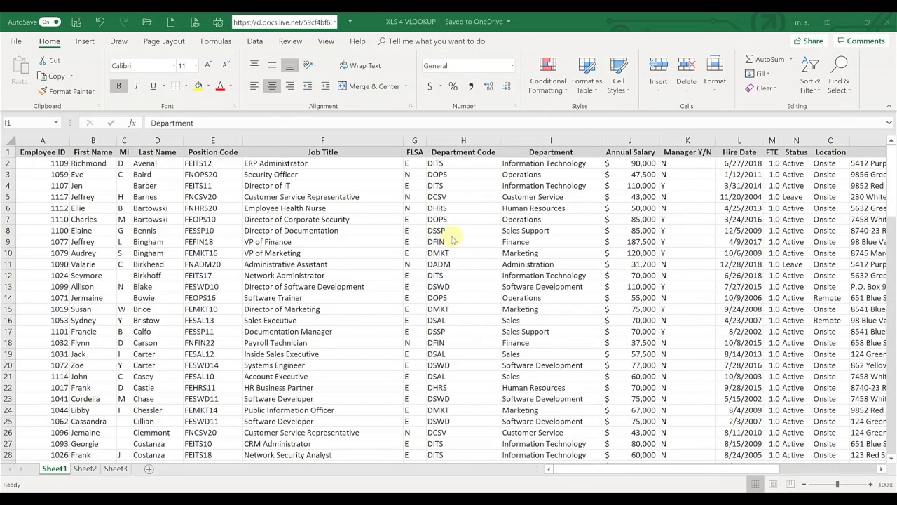
# Step: Insert an empty column before the Annual Salary column
pyautogui.click(628, 139)
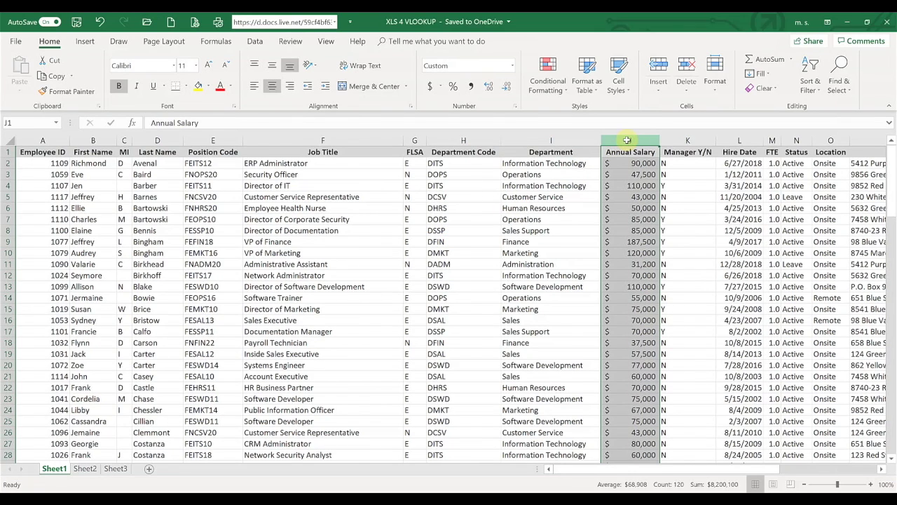
pyautogui.rightClick(628, 139)
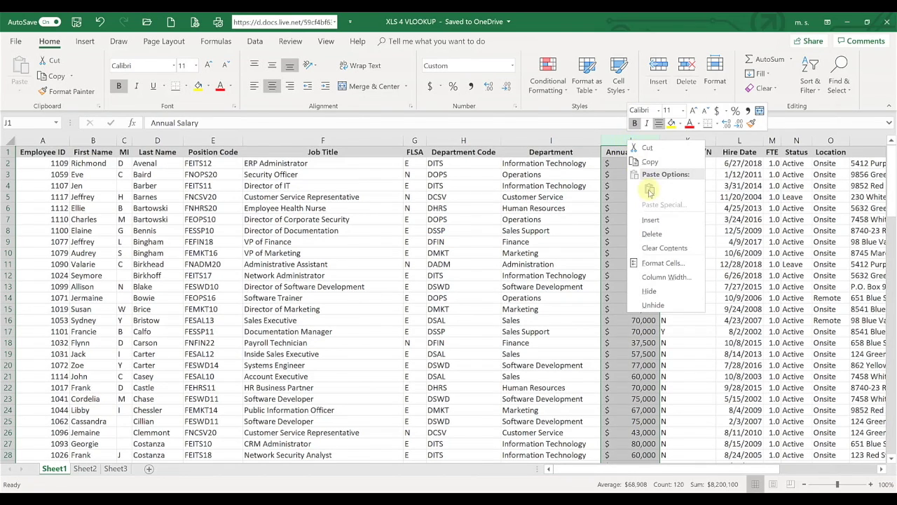
pyautogui.press('Escape')
pyautogui.hotkey('ctrl', 'shift', '+')
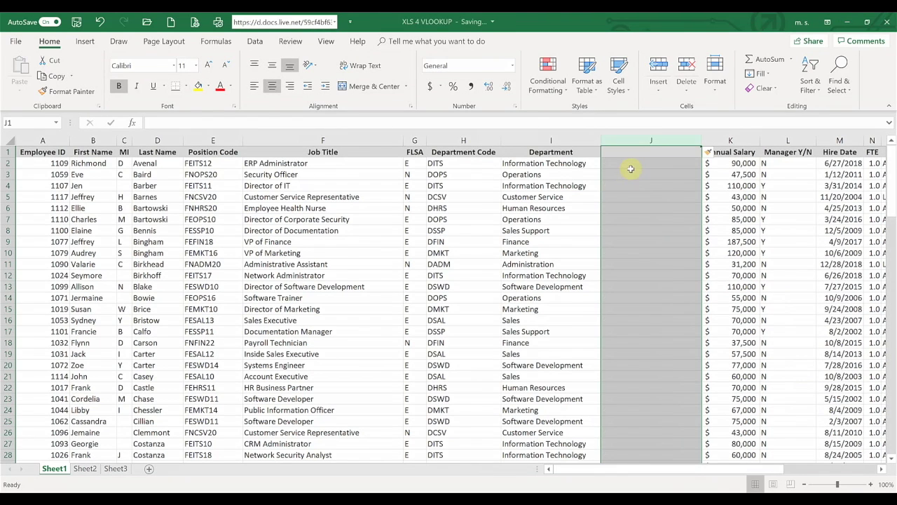
# Step: Head the new column J1 'Manager' and bring up the Managers List workbook
pyautogui.click(631, 152)
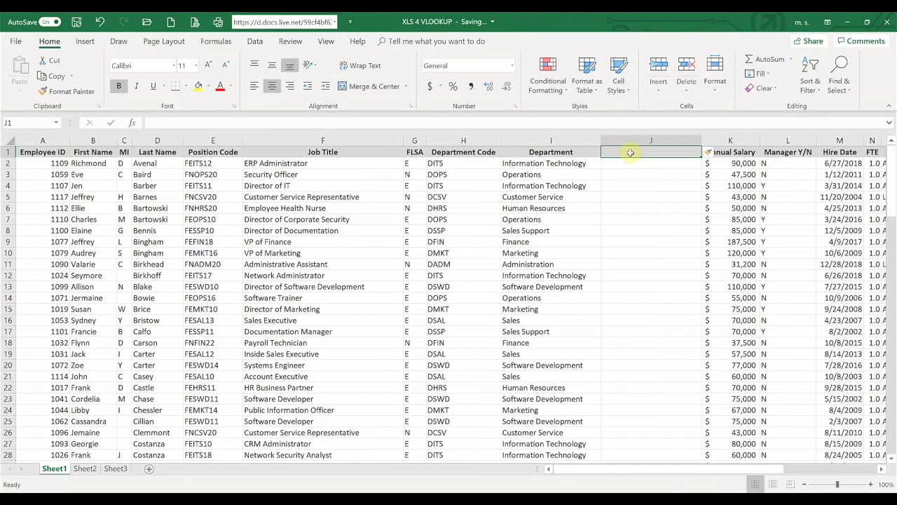
pyautogui.write('Manager')
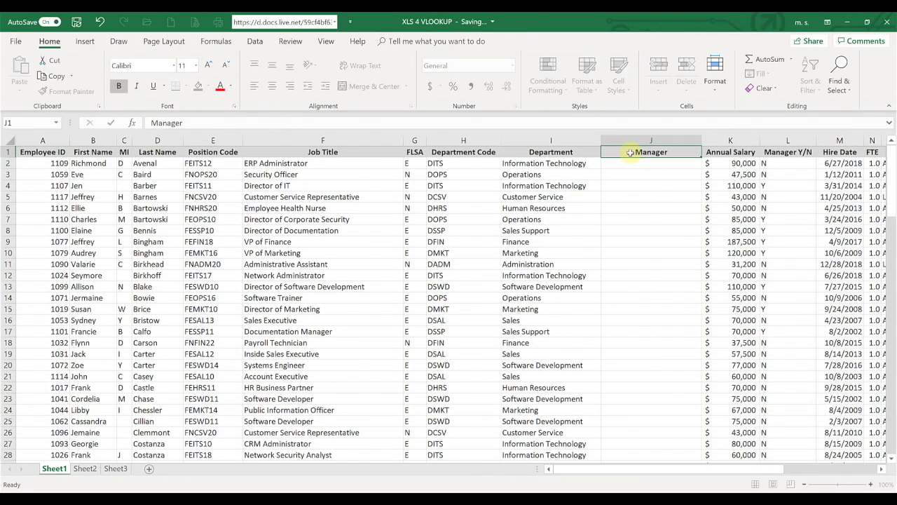
pyautogui.press('Return')
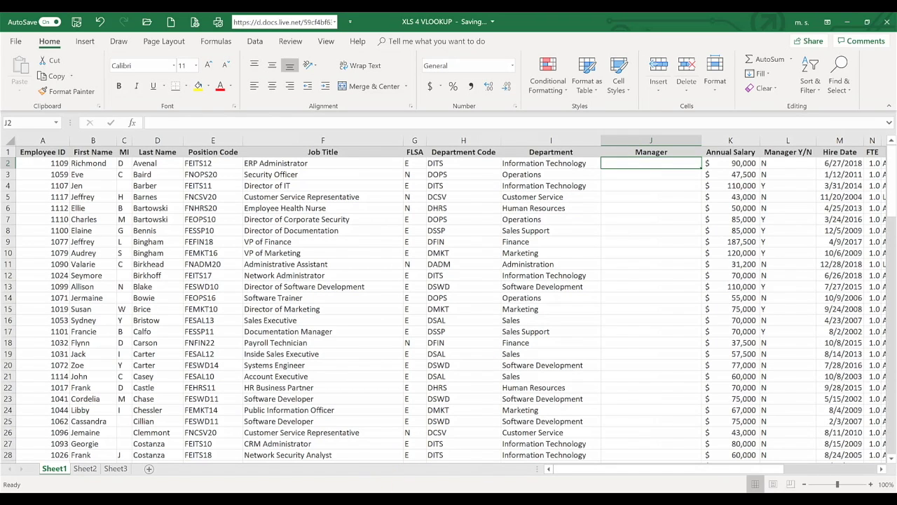
pyautogui.click(391, 468)
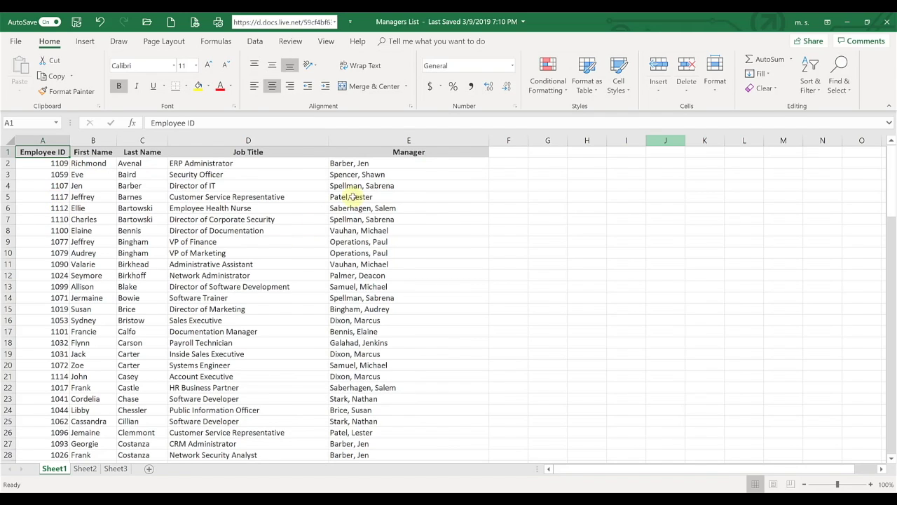
# Step: Review the manager names listed in column E of the Managers List sheet
pyautogui.click(382, 220)
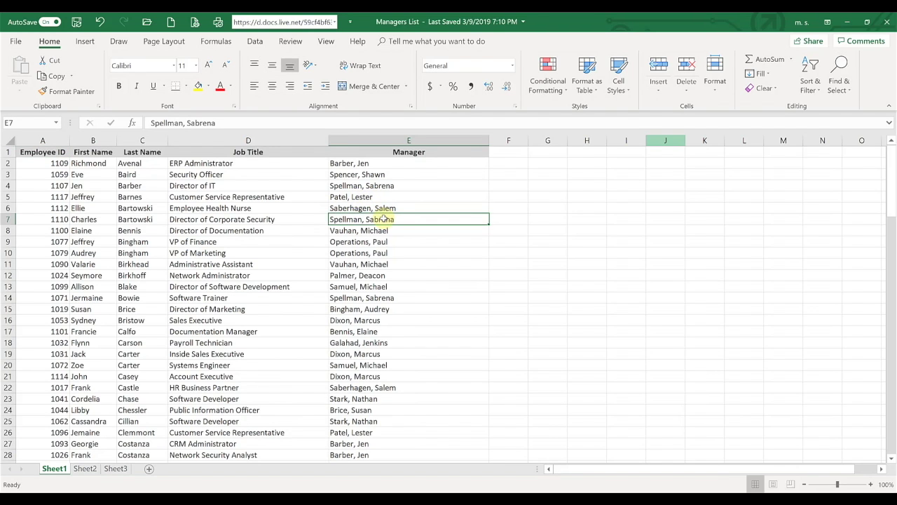
pyautogui.scroll(-5, 383, 219)
pyautogui.scroll(1, 383, 220)
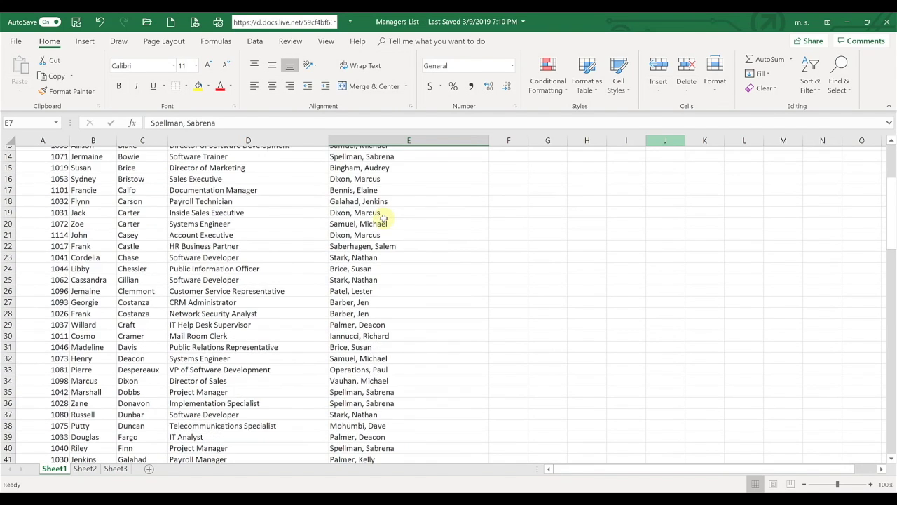
pyautogui.scroll(5, 383, 219)
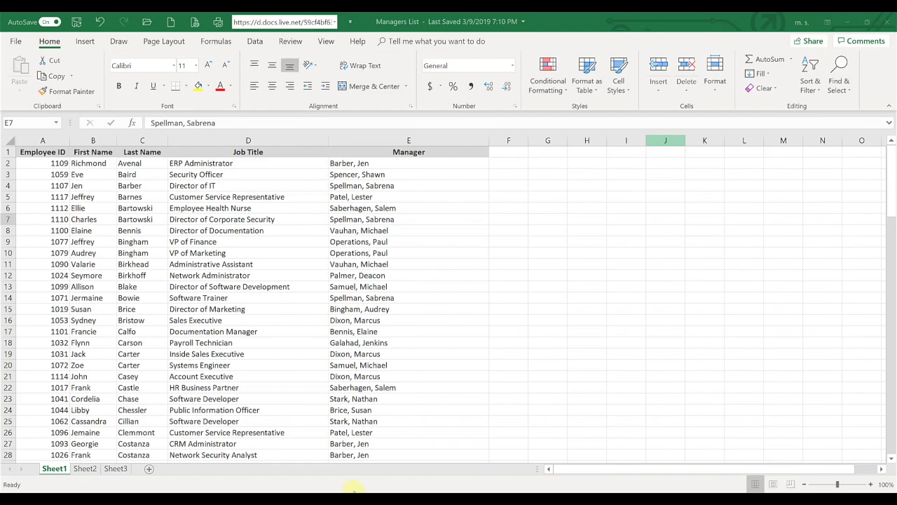
# Step: In XLS 4 VLOOKUP, start a VLOOKUP in J2 using a2 as the lookup value
pyautogui.moveTo(357, 499)
pyautogui.click(310, 463)
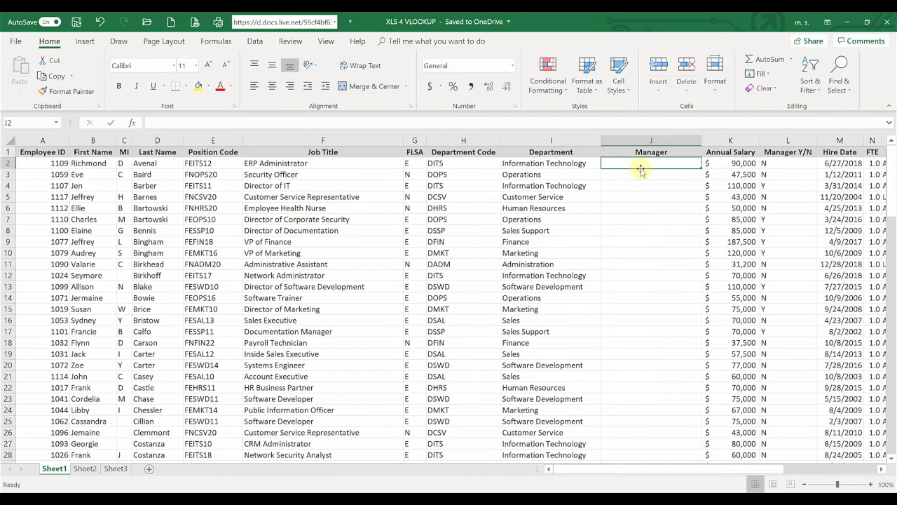
pyautogui.click(215, 42)
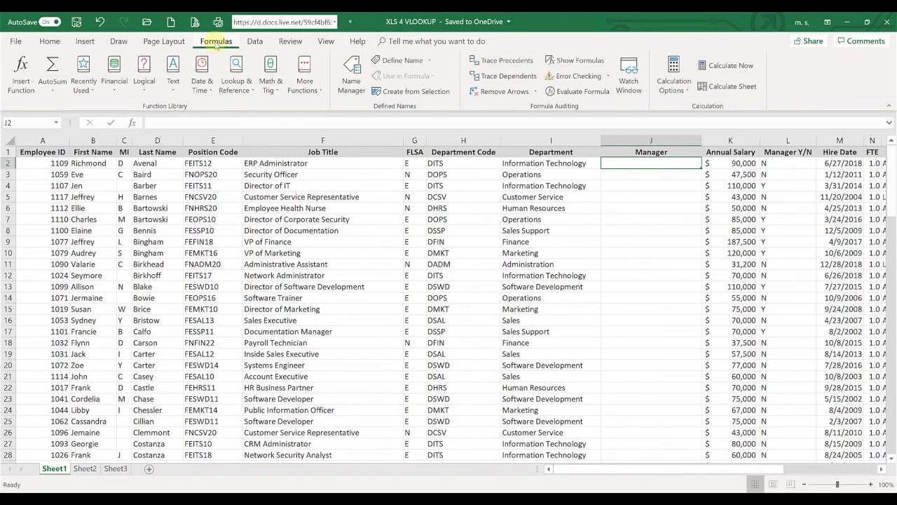
pyautogui.click(237, 87)
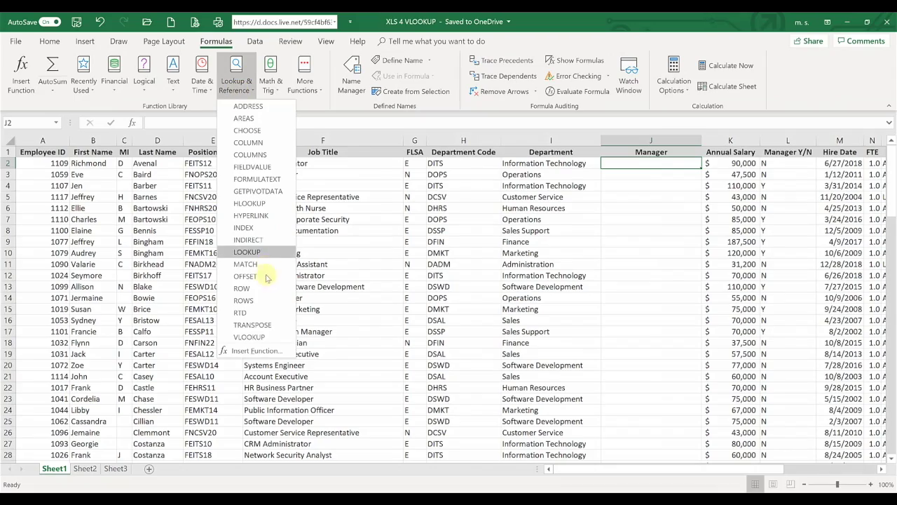
pyautogui.click(258, 337)
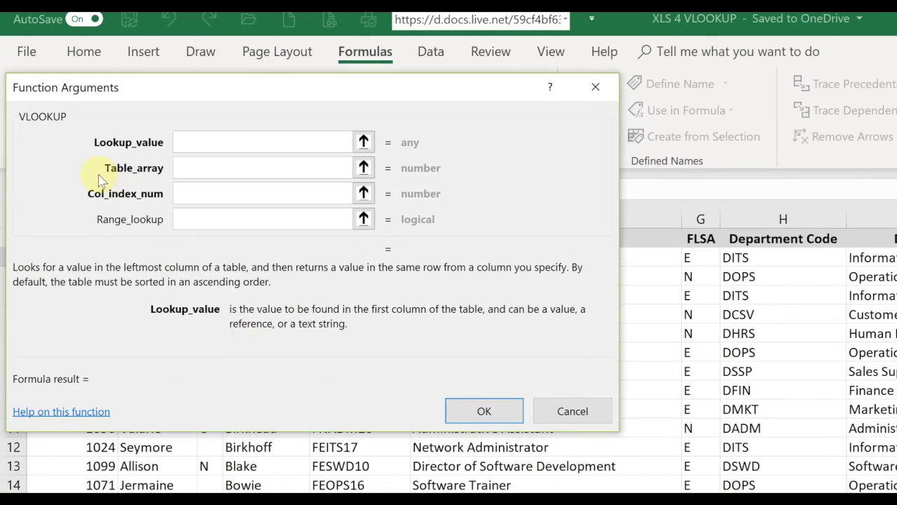
pyautogui.click(182, 140)
pyautogui.write('a2')
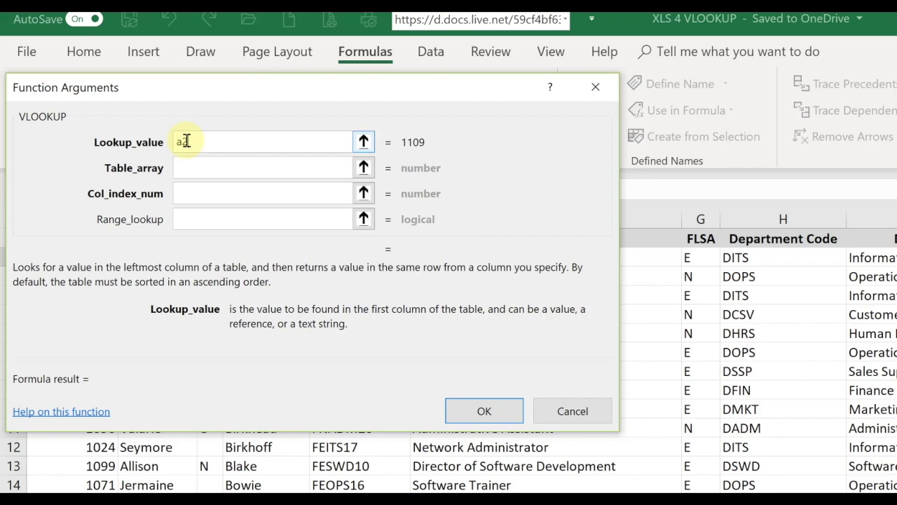
pyautogui.click(192, 167)
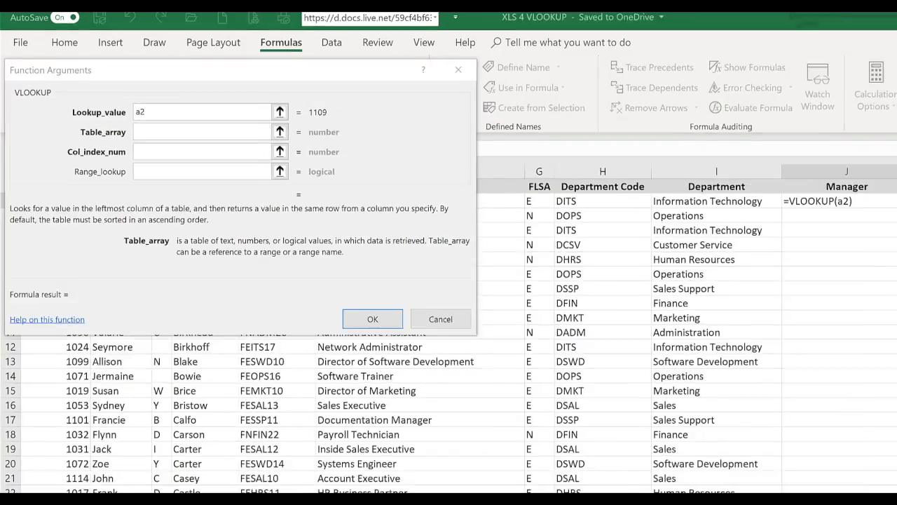
# Step: Set the VLOOKUP table array to Managers List Sheet1 range $A$1:$E$120
pyautogui.moveTo(603, 504)
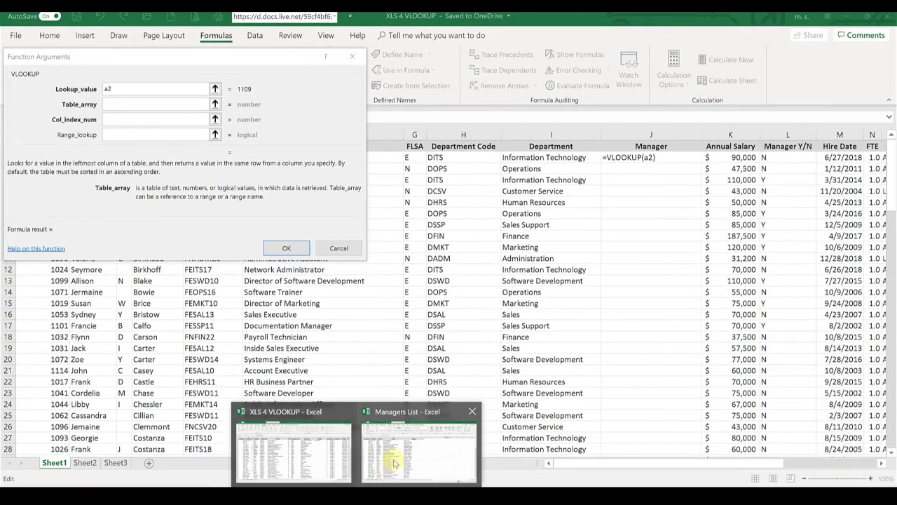
pyautogui.click(394, 462)
pyautogui.moveTo(394, 81); pyautogui.dragTo(691, 94)
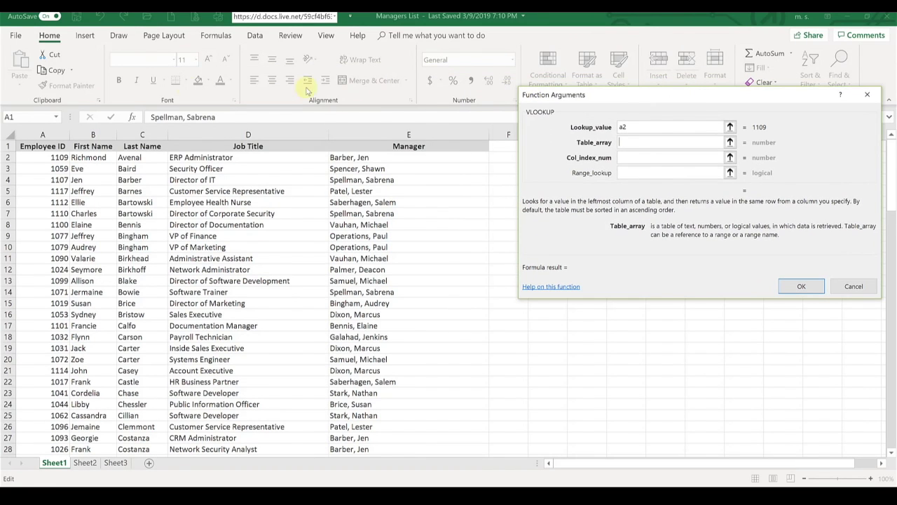
pyautogui.moveTo(33, 147); pyautogui.dragTo(393, 459)
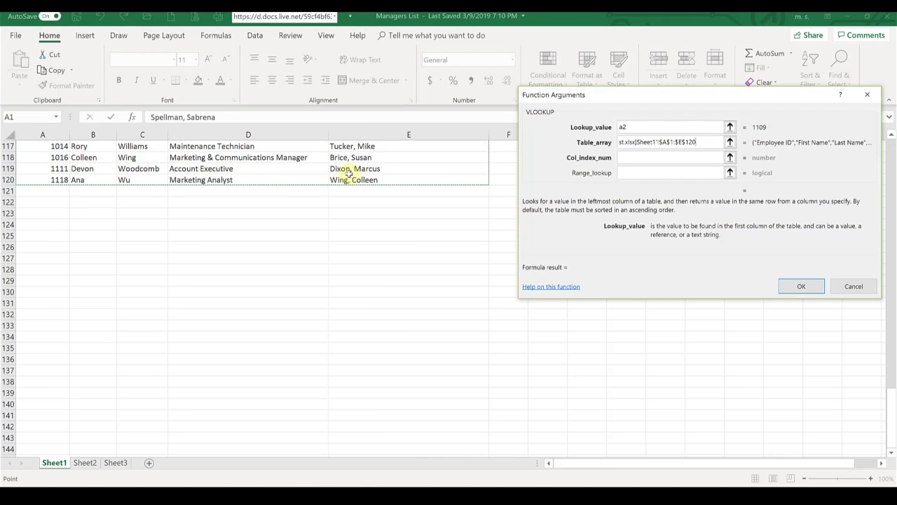
pyautogui.click(638, 158)
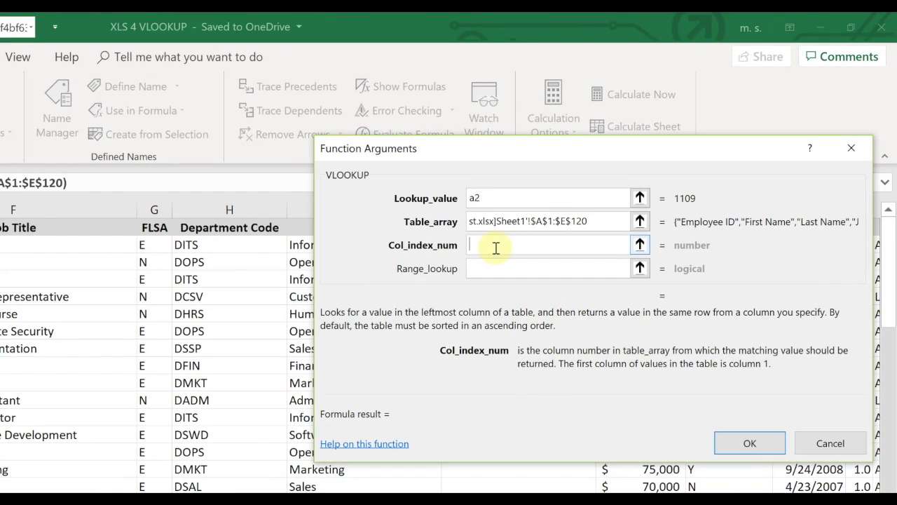
# Step: Enter column index 5 and range lookup FALSE, then confirm the VLOOKUP in J2
pyautogui.write('5')
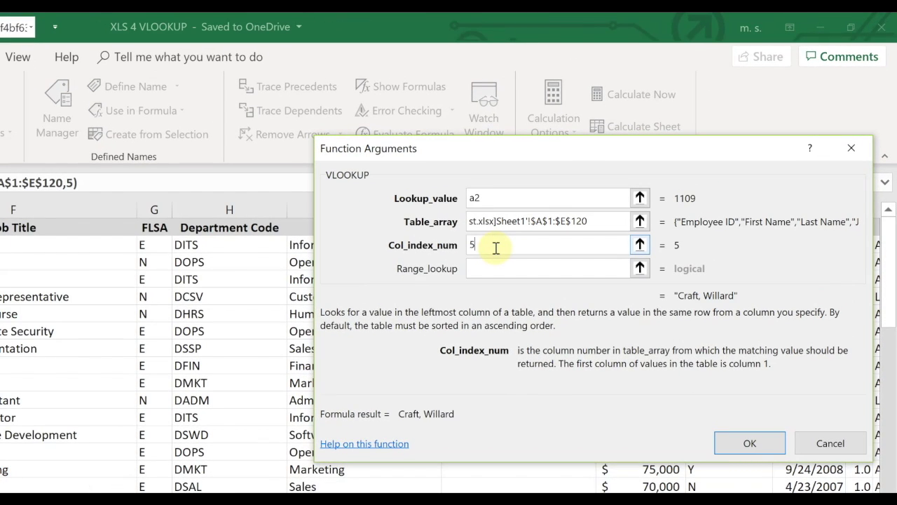
pyautogui.click(494, 267)
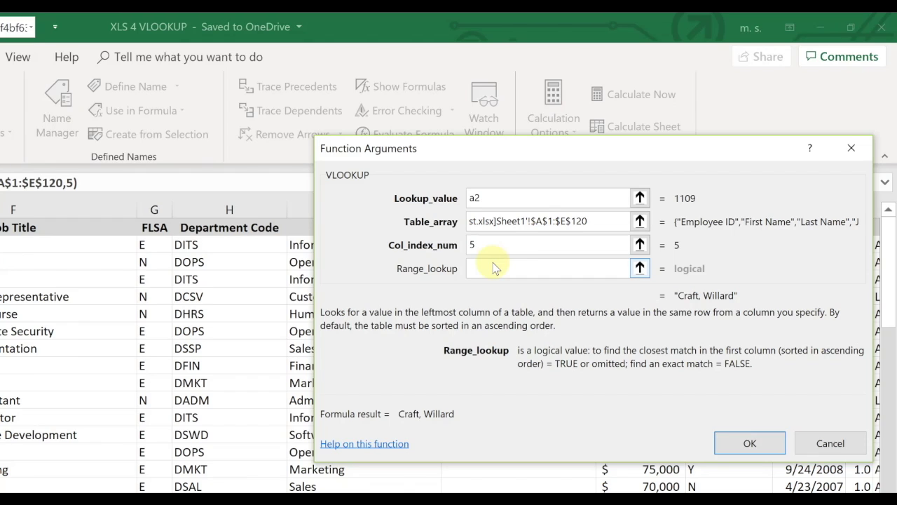
pyautogui.write('f')
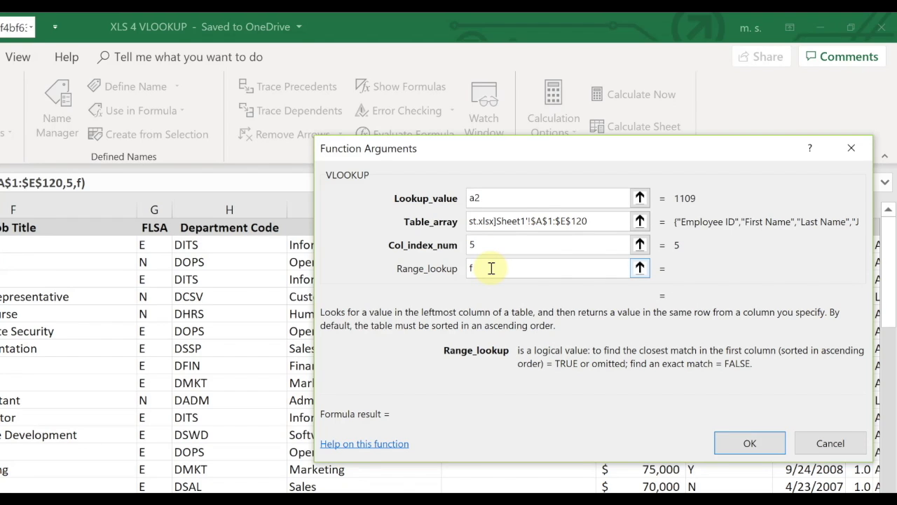
pyautogui.press('BackSpace')
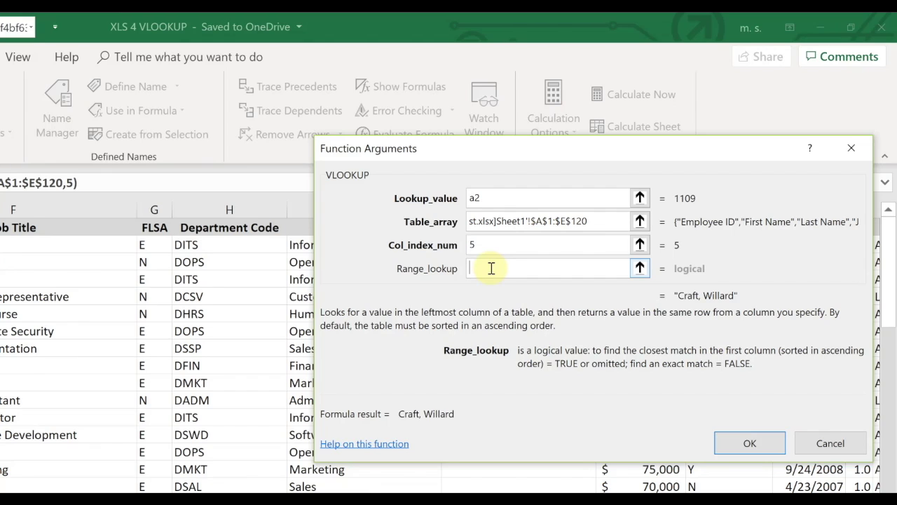
pyautogui.write('false')
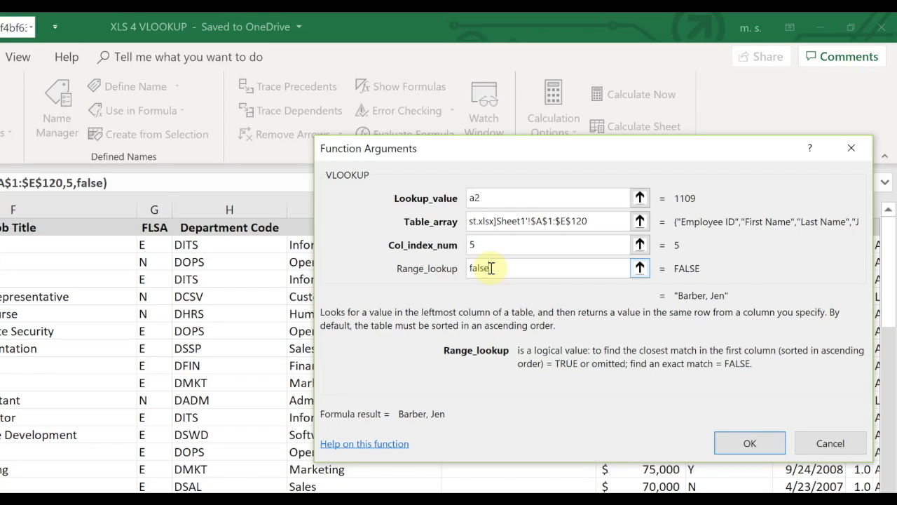
pyautogui.click(759, 441)
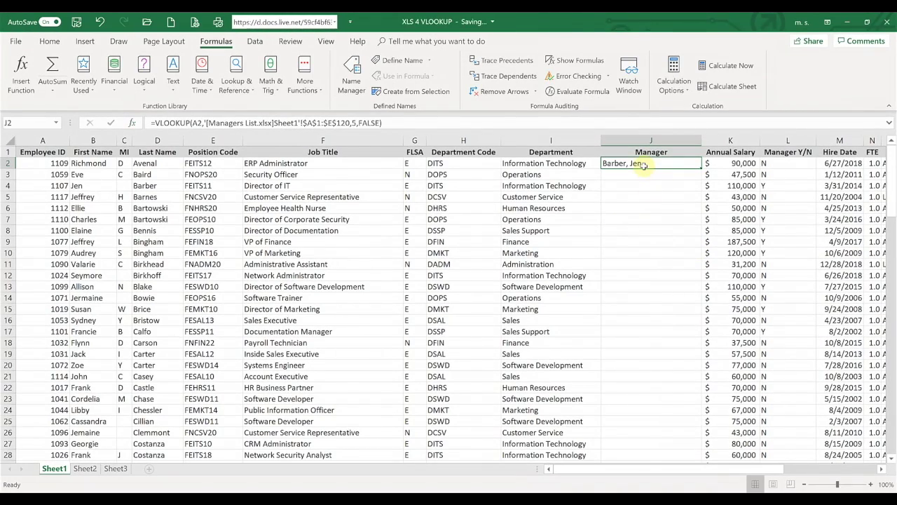
# Step: Fill the VLOOKUP down column J to J120 and spot-check J9 and J11
pyautogui.doubleClick(700, 168)
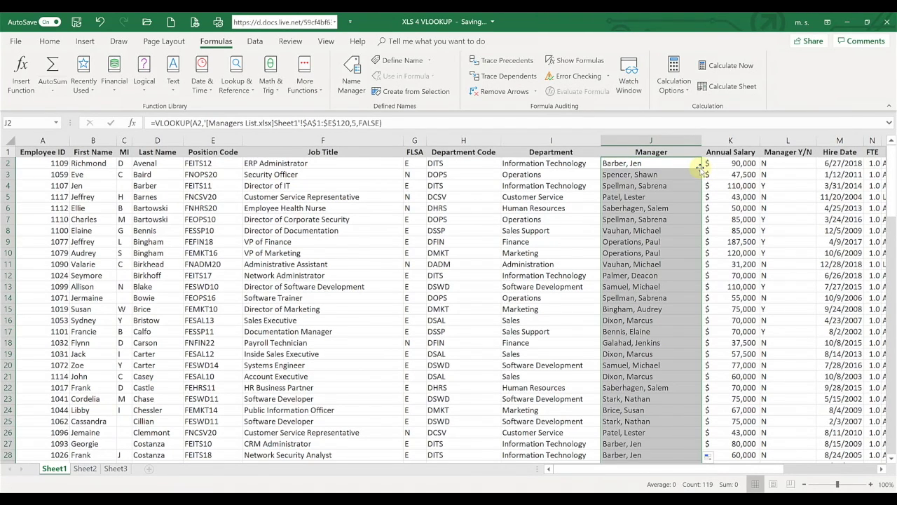
pyautogui.click(644, 242)
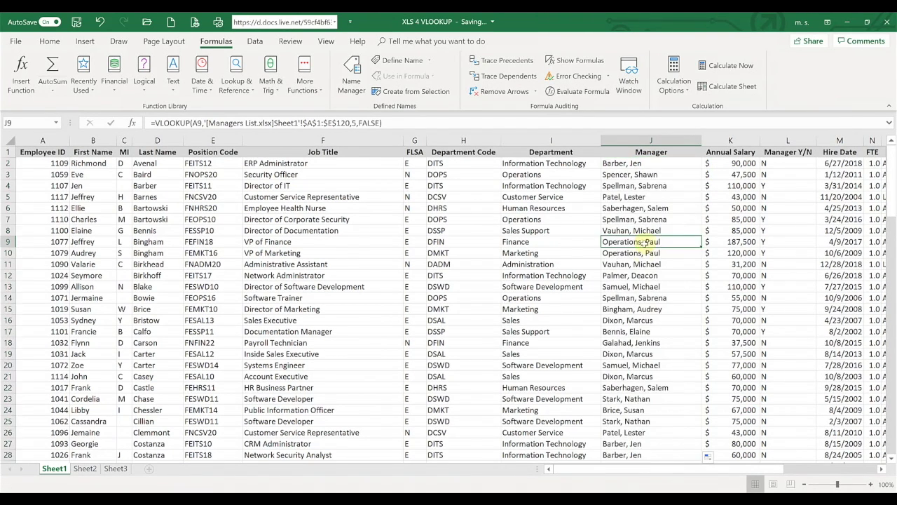
pyautogui.click(643, 264)
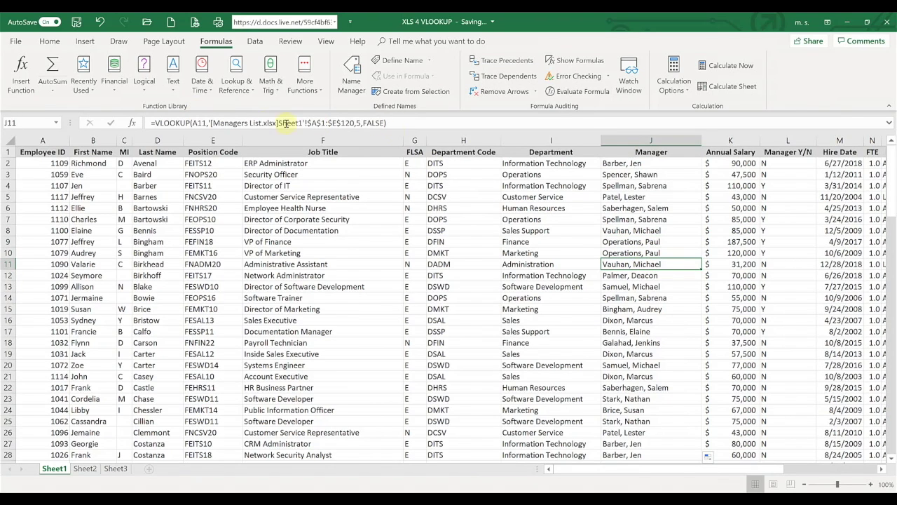
pyautogui.click(648, 140)
# Step: Copy column J, paste it back as values, and verify J5 and J8 hold plain names
pyautogui.rightClick(649, 141)
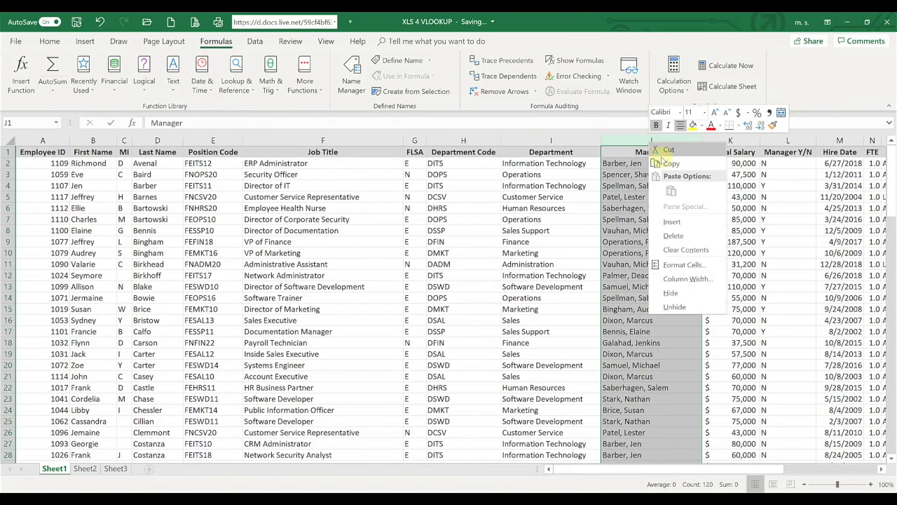
pyautogui.click(669, 164)
pyautogui.rightClick(641, 142)
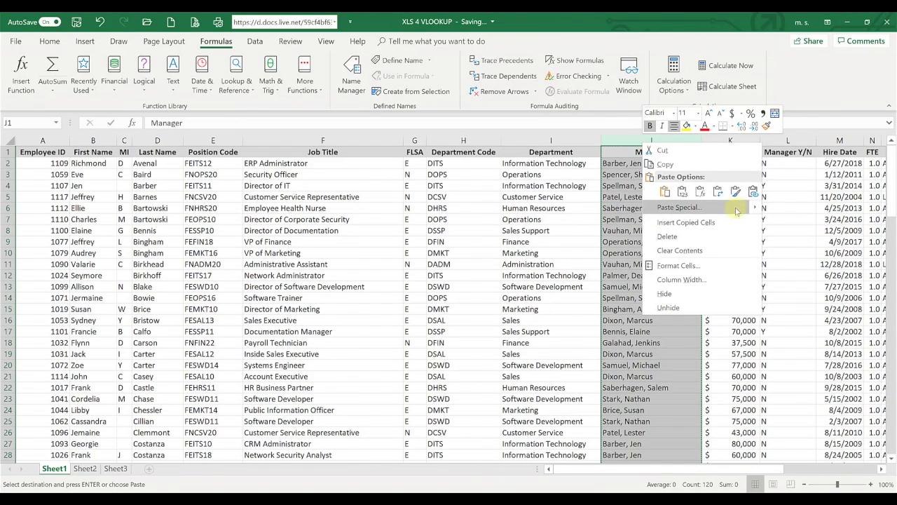
pyautogui.moveTo(754, 207)
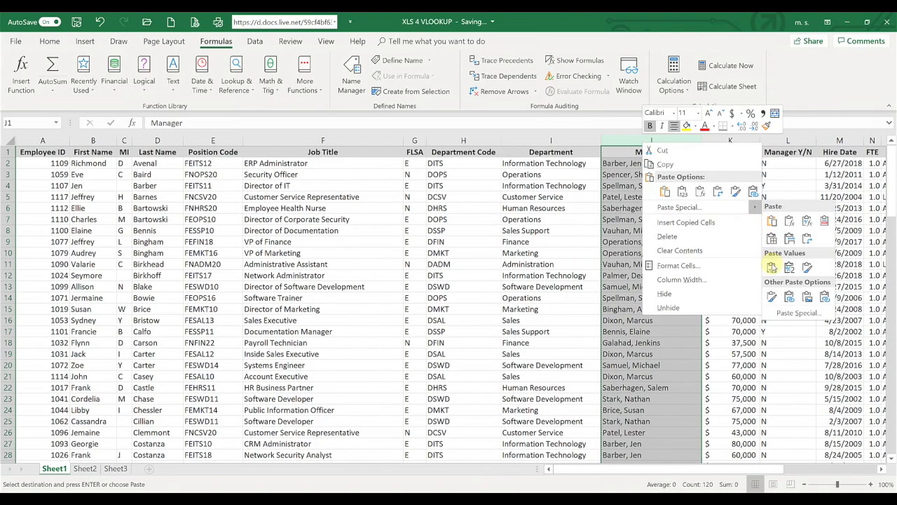
pyautogui.click(772, 267)
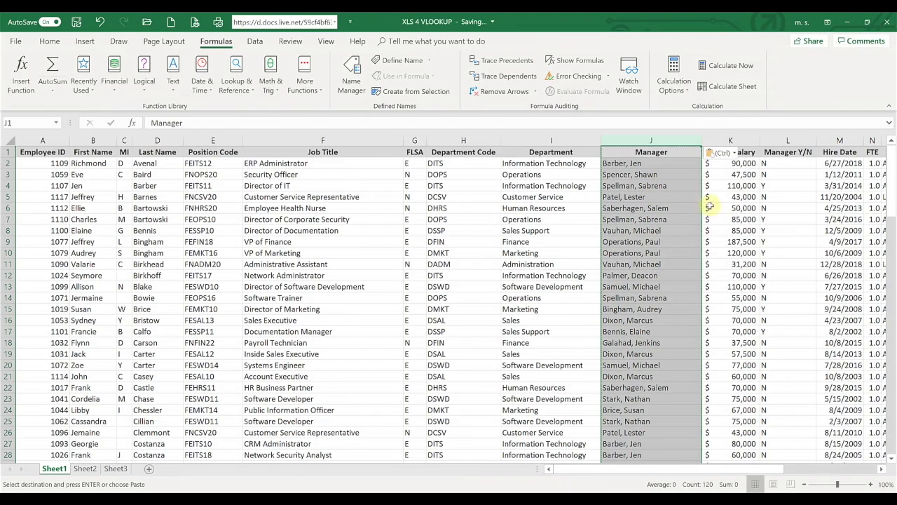
pyautogui.click(679, 198)
pyautogui.click(680, 230)
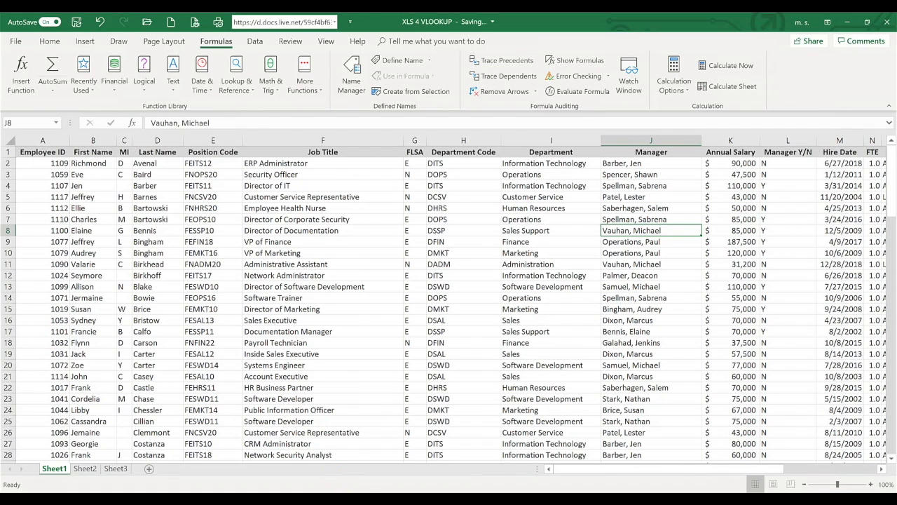
pyautogui.moveTo(371, 481)
pyautogui.click(434, 456)
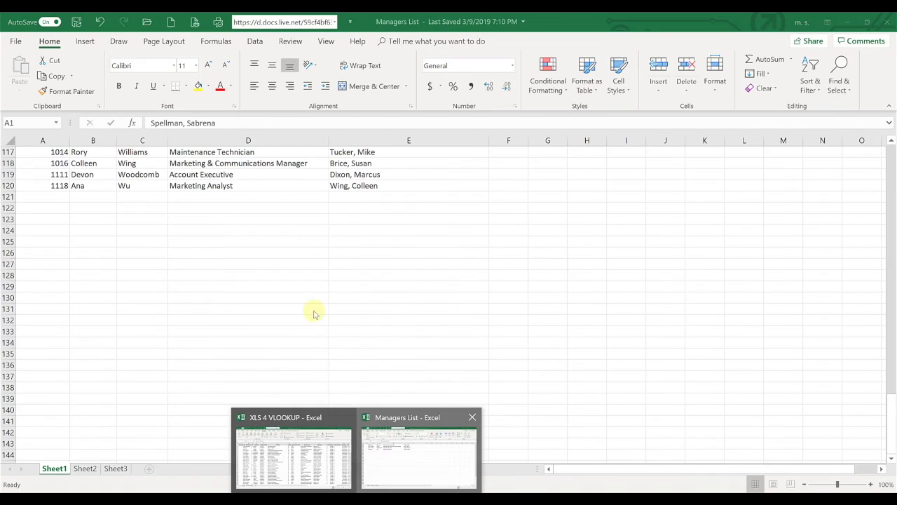
pyautogui.moveTo(892, 421); pyautogui.dragTo(889, 160)
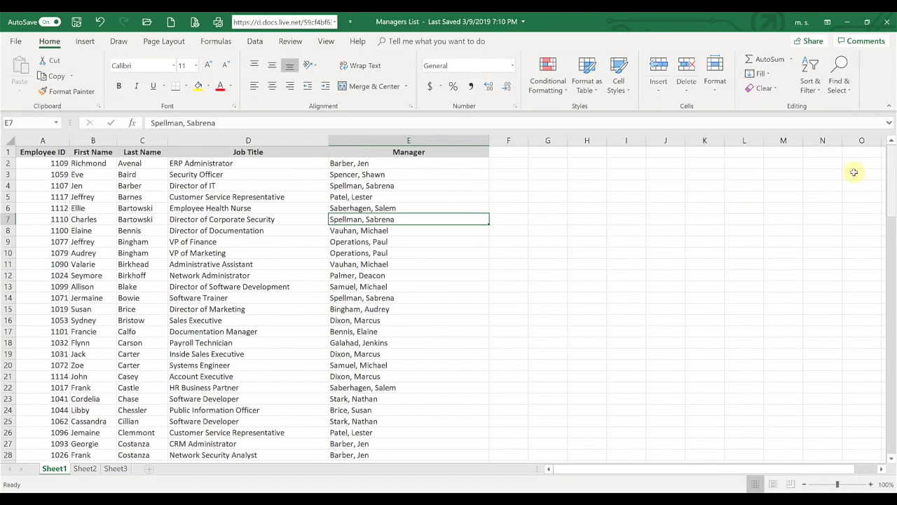
pyautogui.click(372, 309)
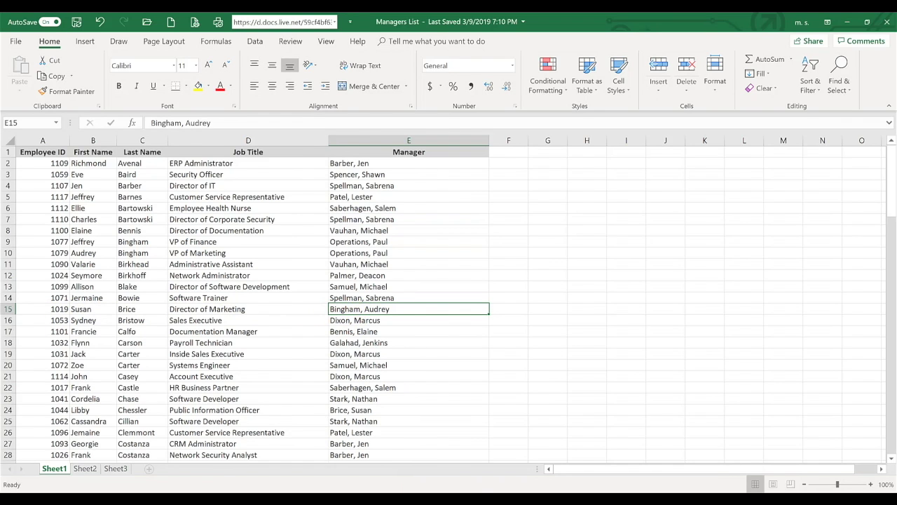
pyautogui.moveTo(358, 499)
pyautogui.click(289, 420)
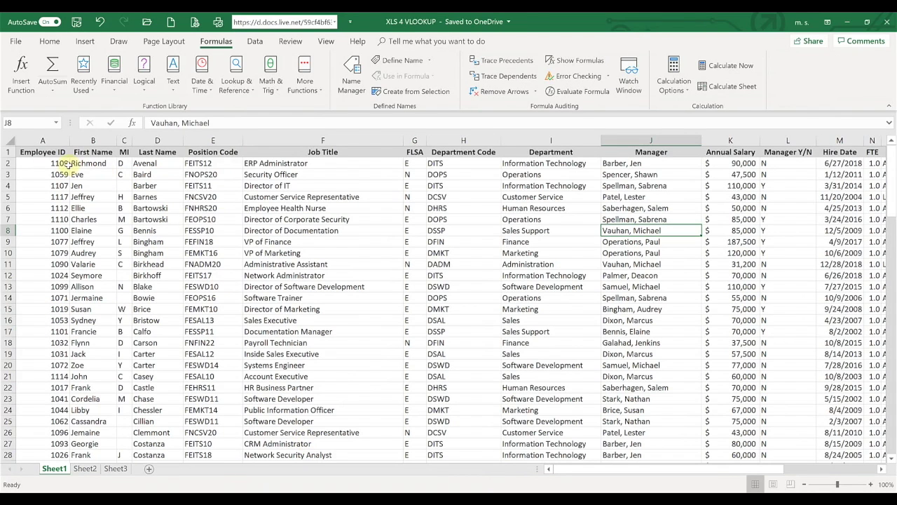
pyautogui.click(46, 142)
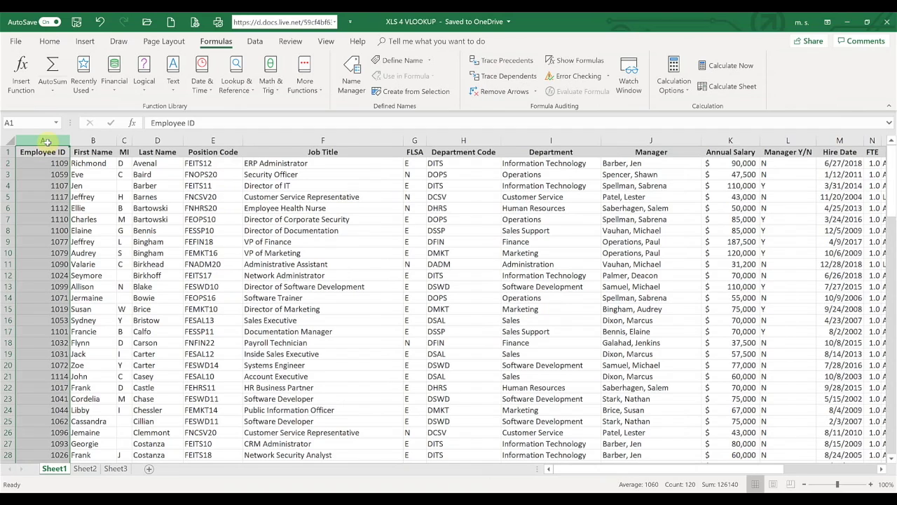
pyautogui.hotkey('ctrl', 'f')
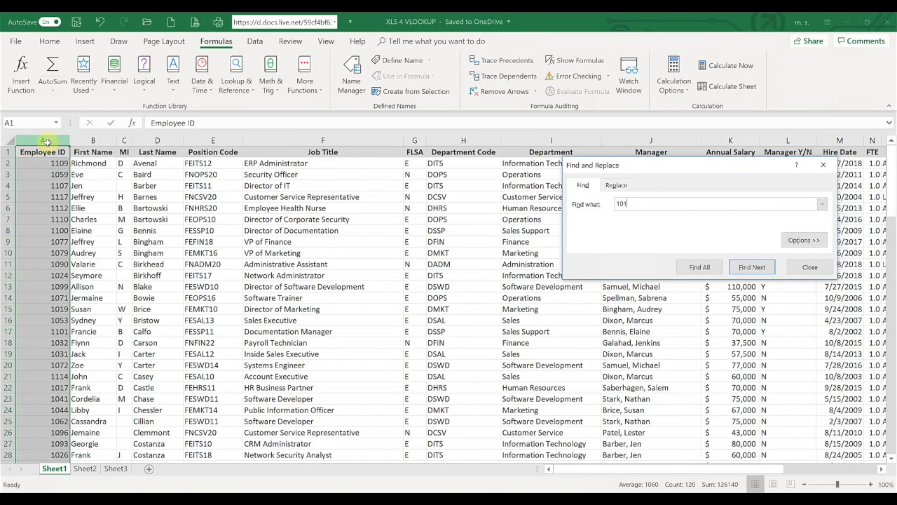
pyautogui.press('Return')
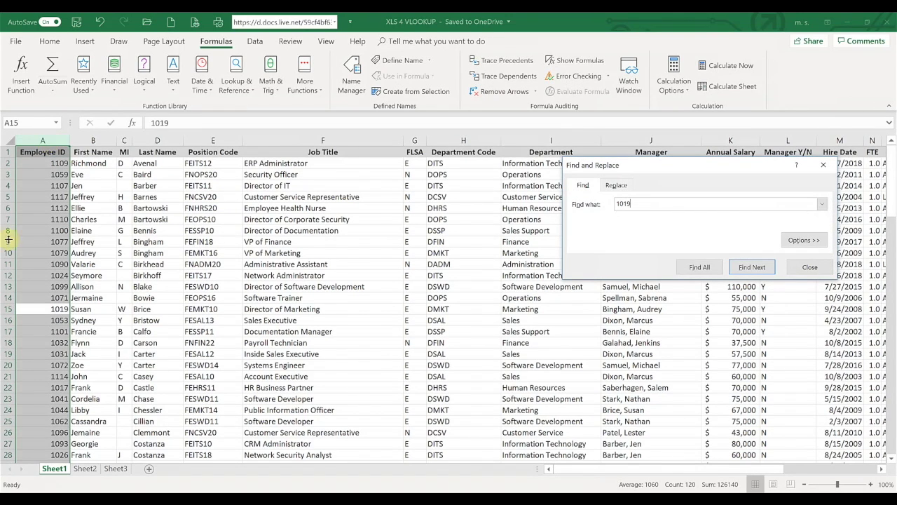
pyautogui.click(624, 309)
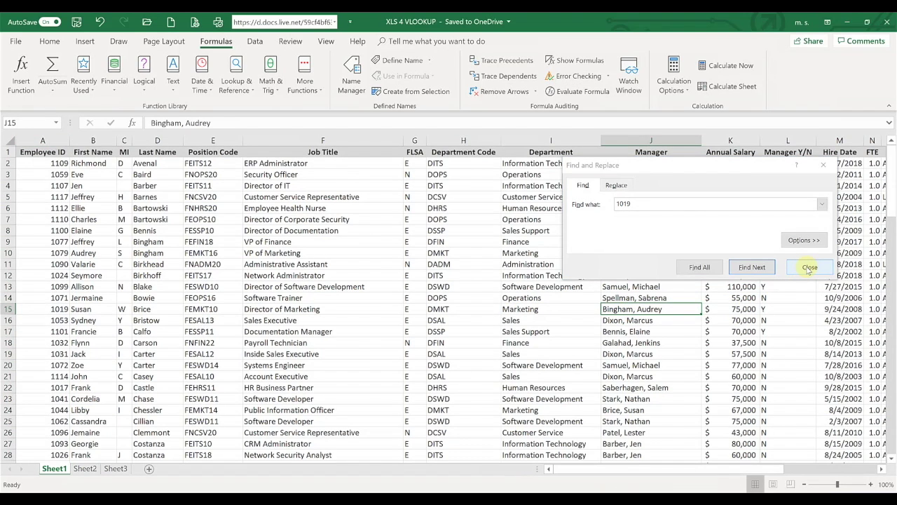
pyautogui.click(808, 269)
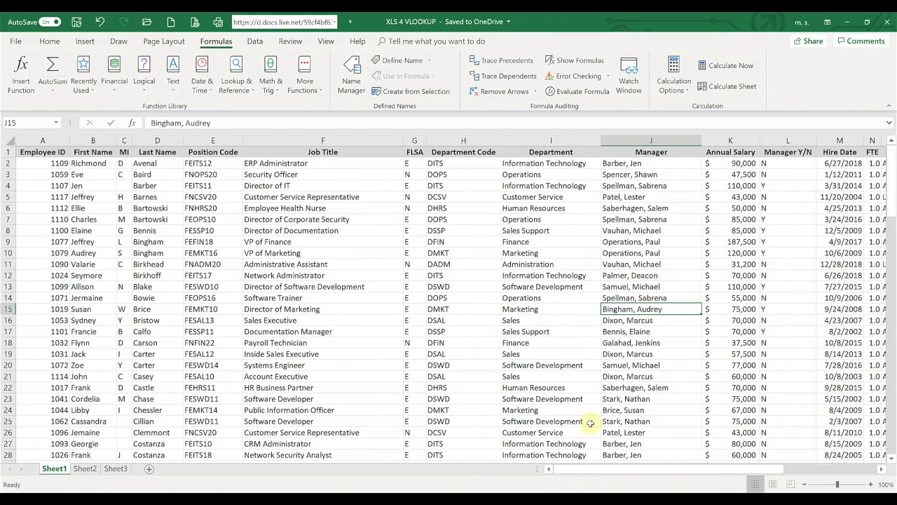
pyautogui.moveTo(366, 491)
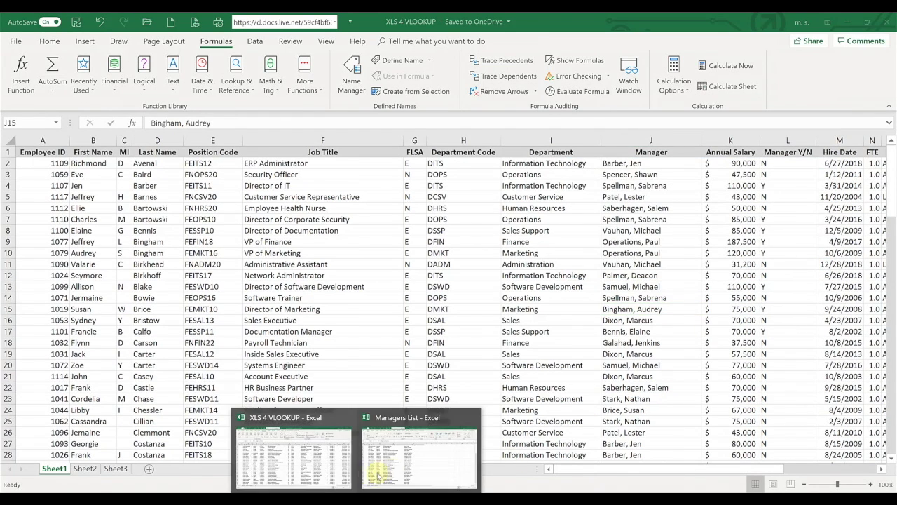
pyautogui.click(396, 461)
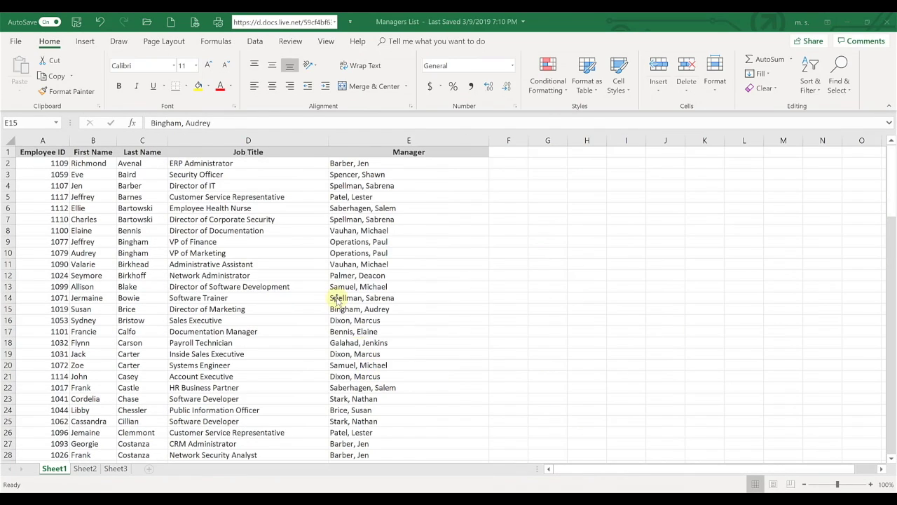
pyautogui.click(41, 152)
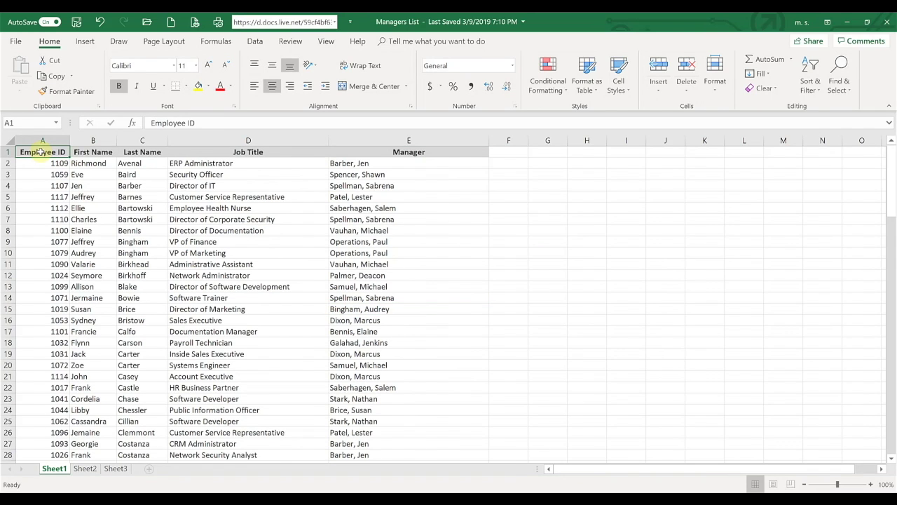
pyautogui.moveTo(41, 152); pyautogui.dragTo(448, 154)
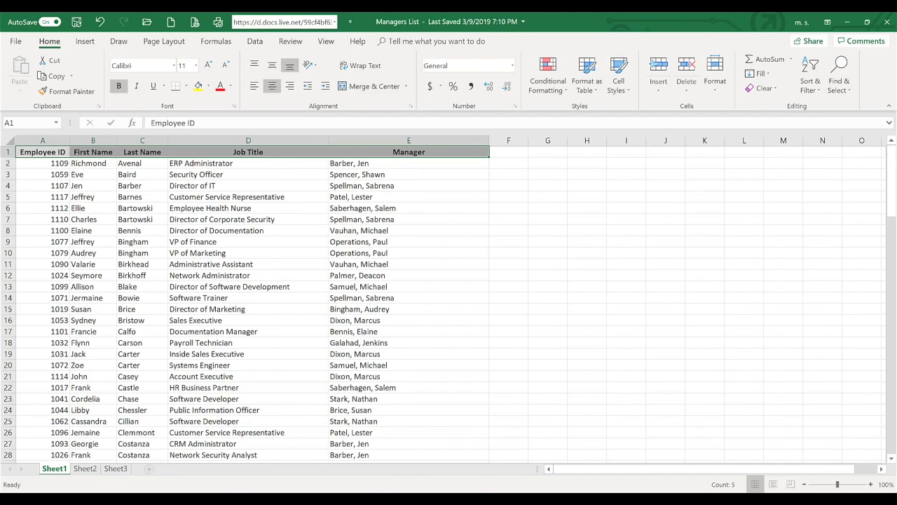
pyautogui.click(322, 475)
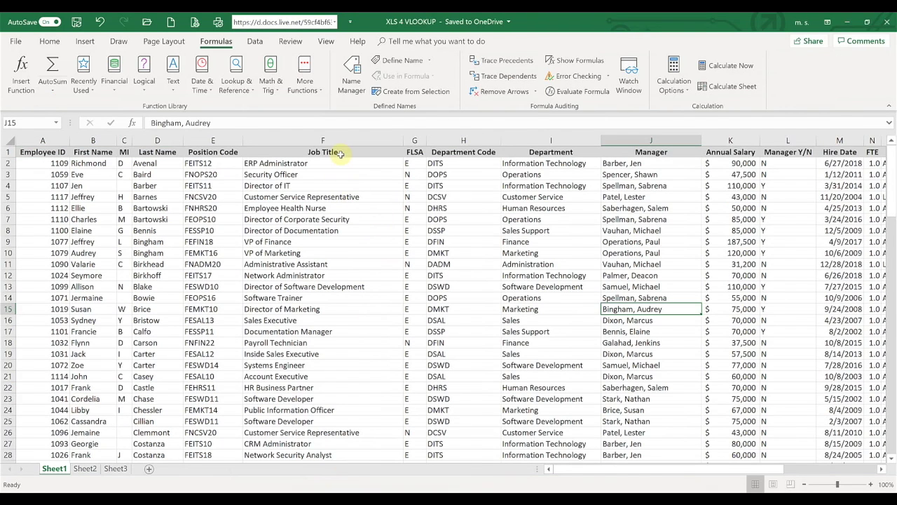
pyautogui.click(339, 153)
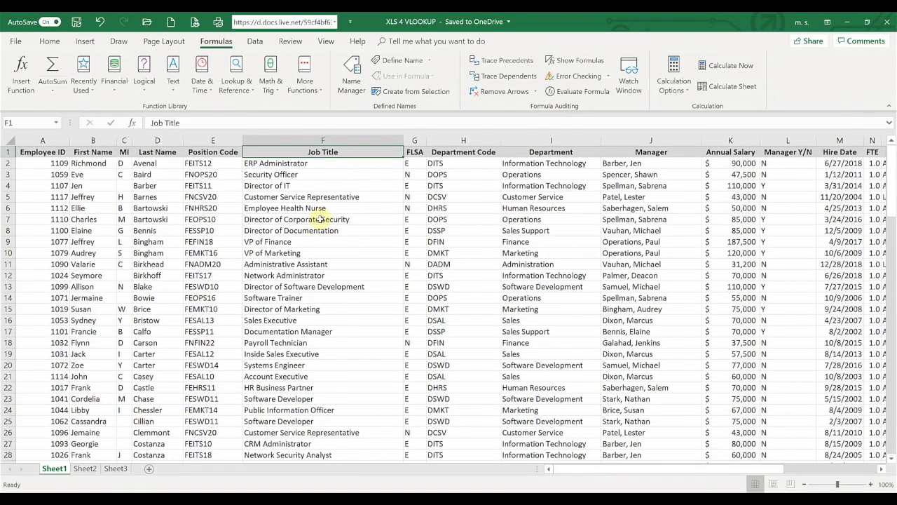
pyautogui.click(45, 163)
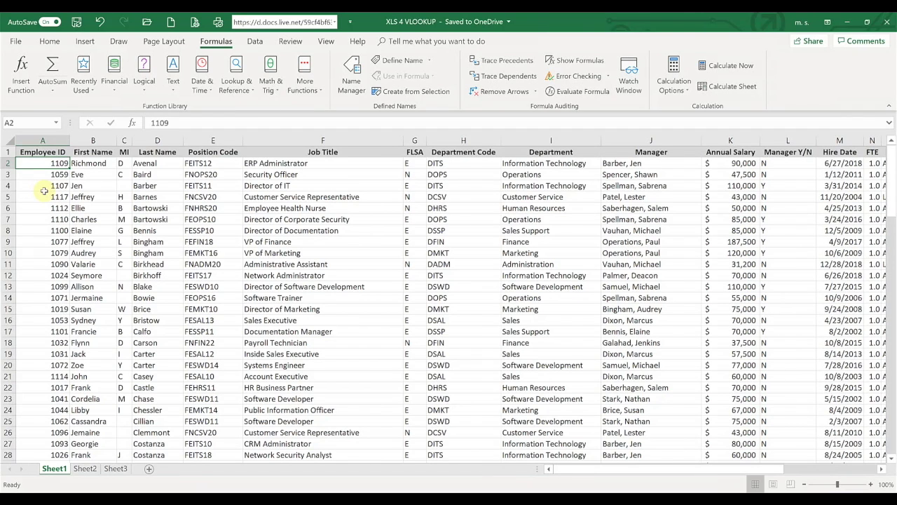
pyautogui.click(218, 163)
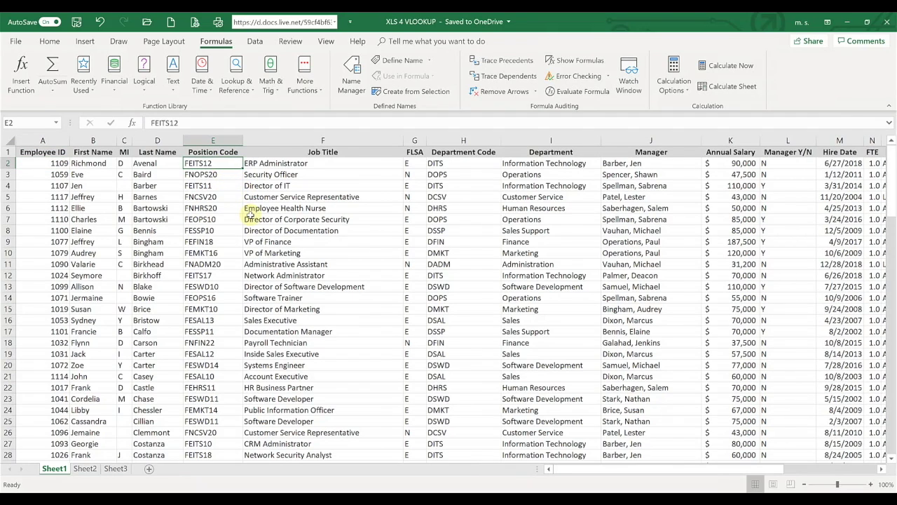